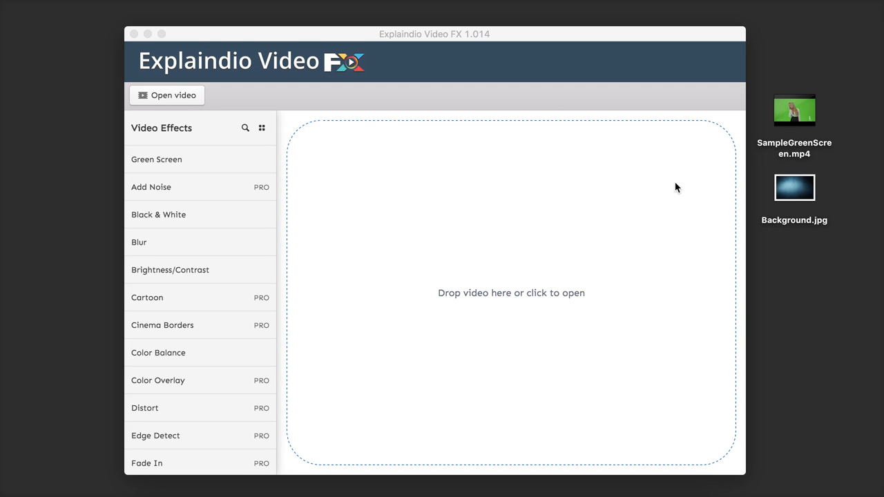
Step: Load SampleGreenScreen.mp4 from the desktop and preview it at several points, pausing playback at 0:28
click(782, 107)
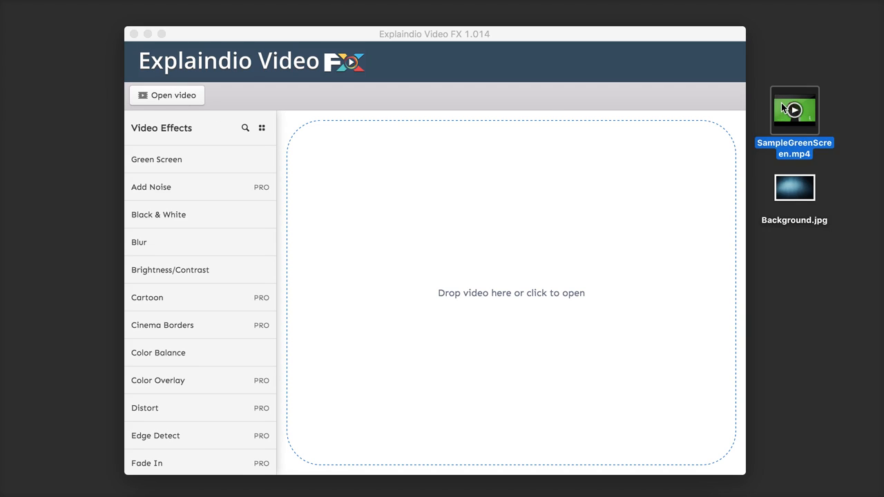
drag(782, 105, 514, 253)
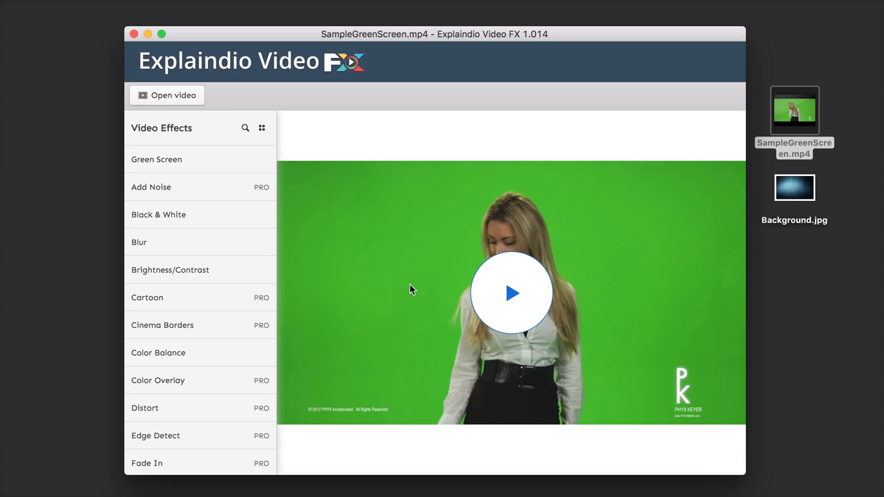
click(512, 293)
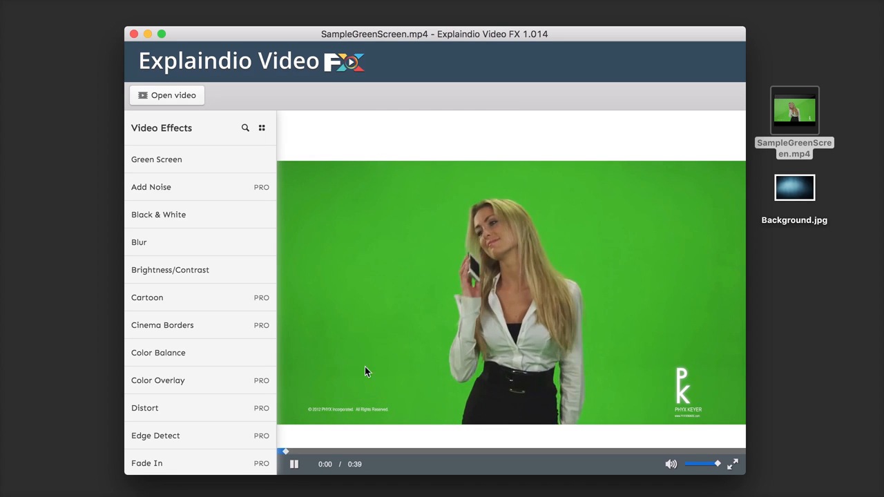
click(419, 452)
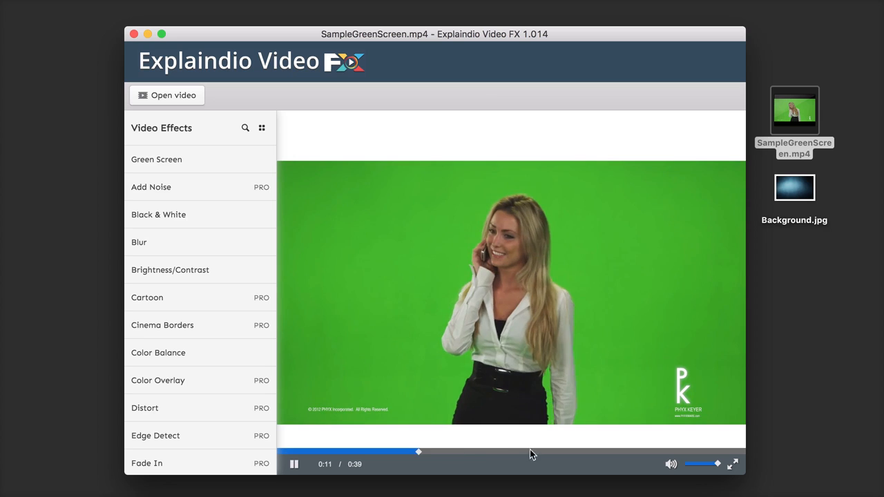
click(559, 451)
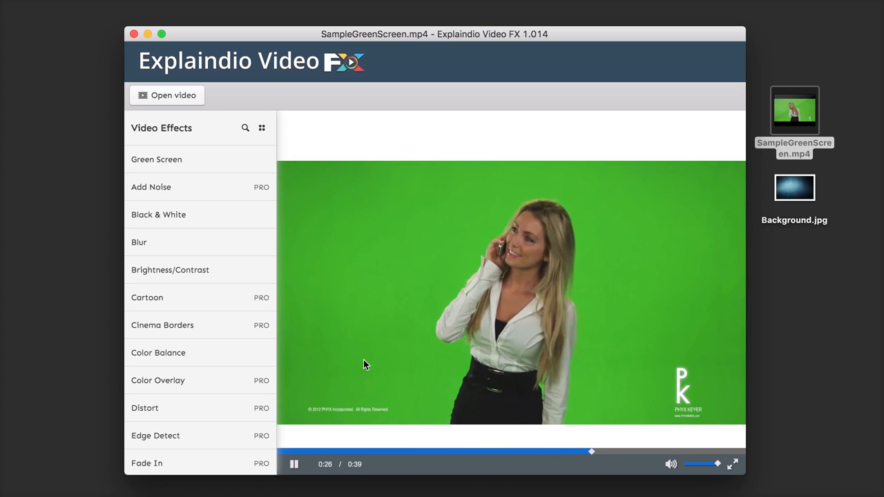
click(293, 465)
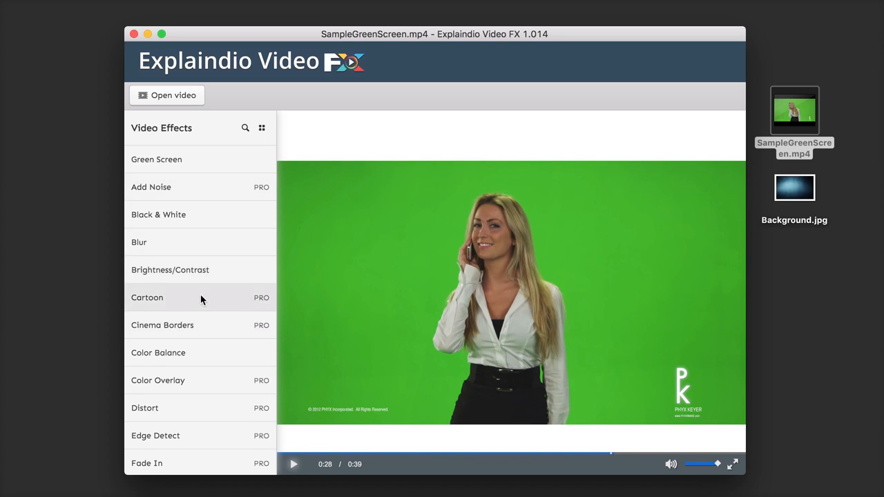
Step: Examine the full list of video effects from Green Screen to Zoom, including those marked PRO
scroll(201, 297, down, 3)
scroll(201, 299, down, 8)
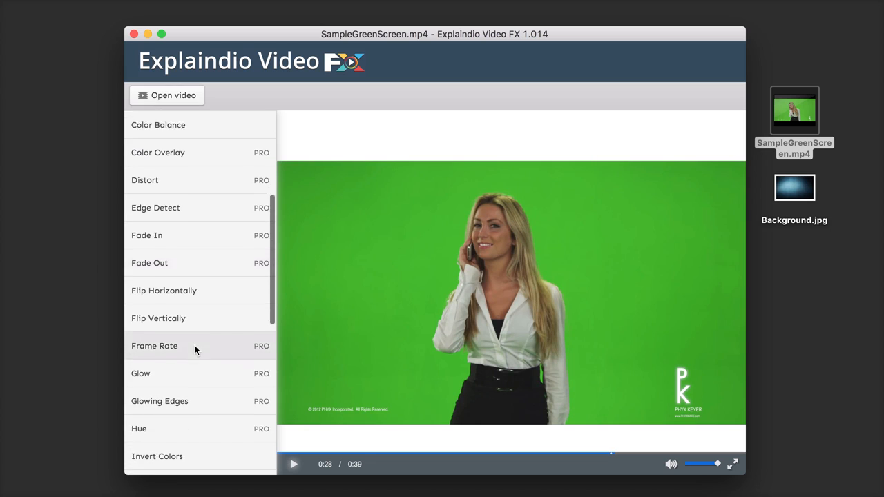
scroll(194, 345, down, 7)
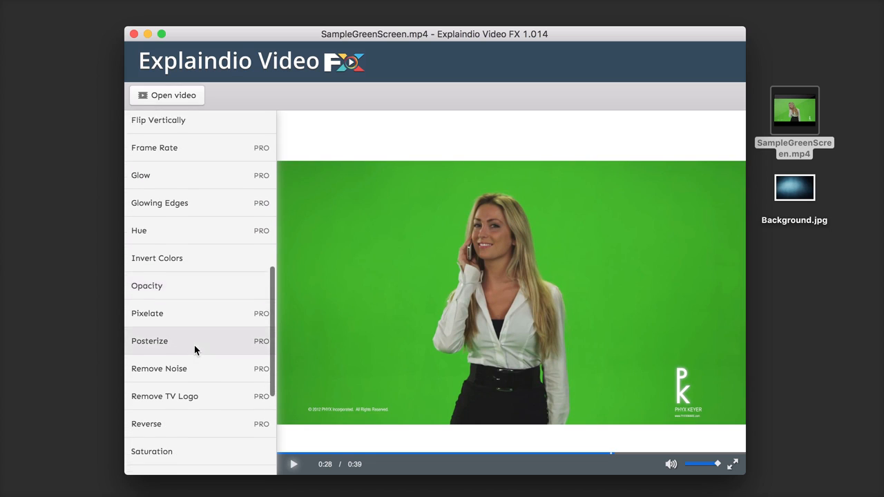
scroll(194, 347, down, 1)
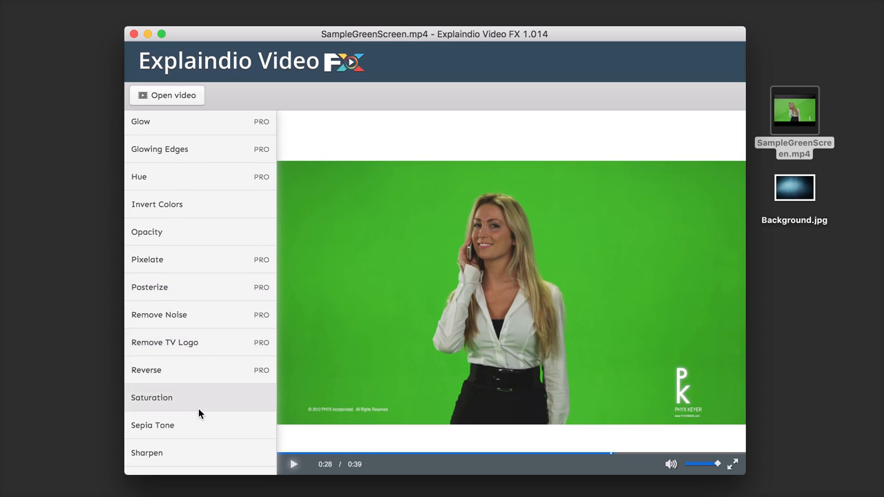
scroll(199, 411, down, 3)
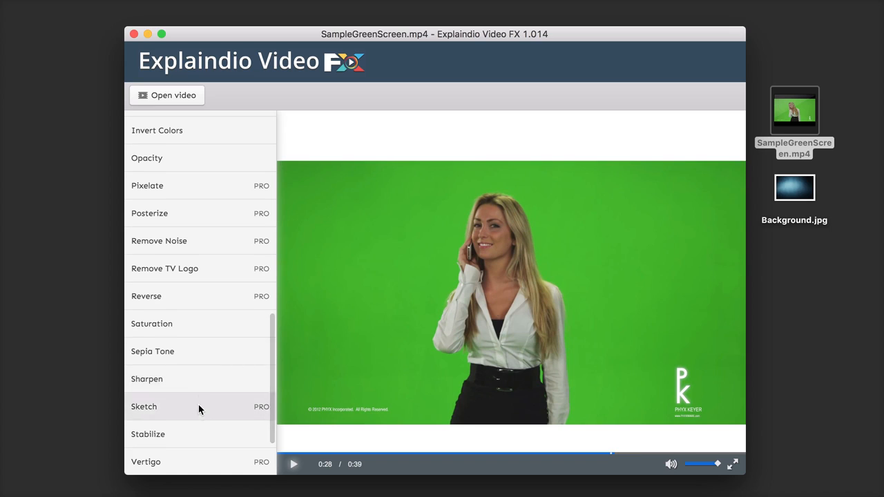
scroll(202, 332, down, 3)
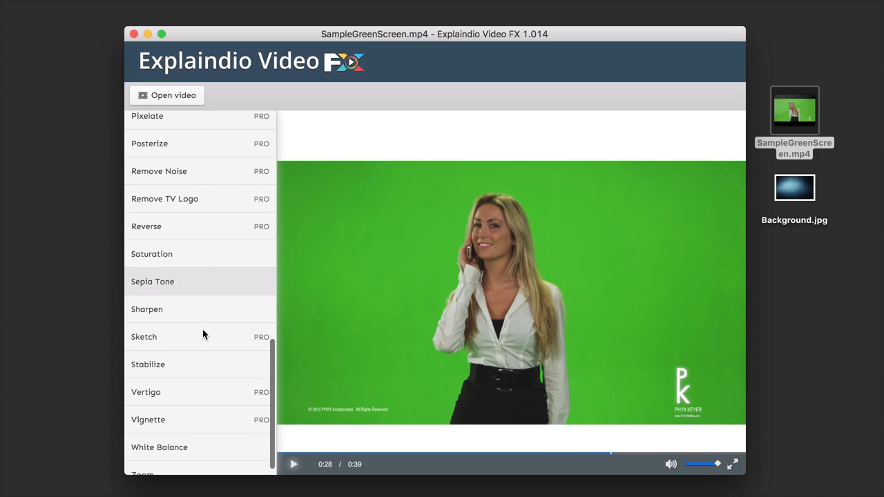
scroll(202, 334, down, 1)
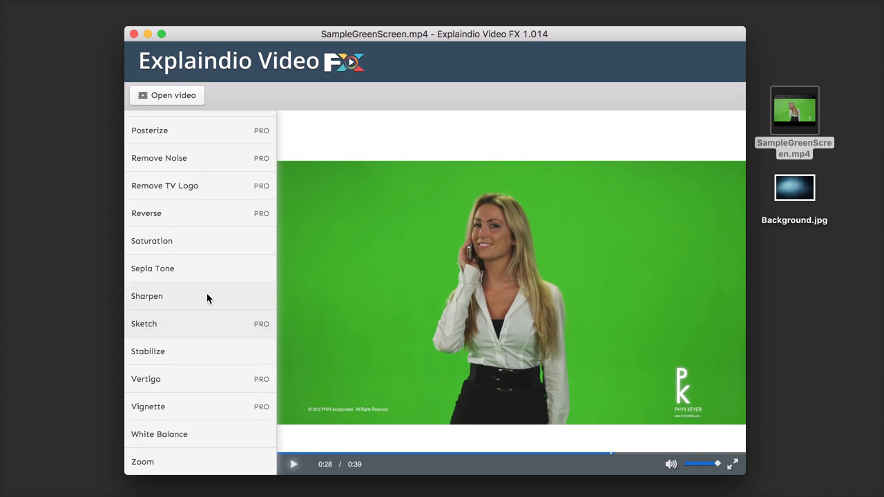
scroll(207, 296, up, 2)
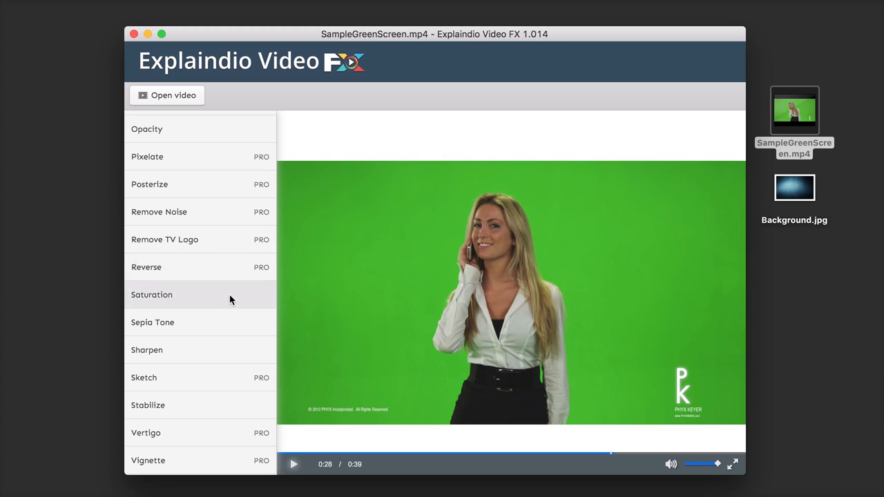
scroll(223, 357, down, 2)
scroll(223, 357, up, 8)
scroll(225, 238, up, 12)
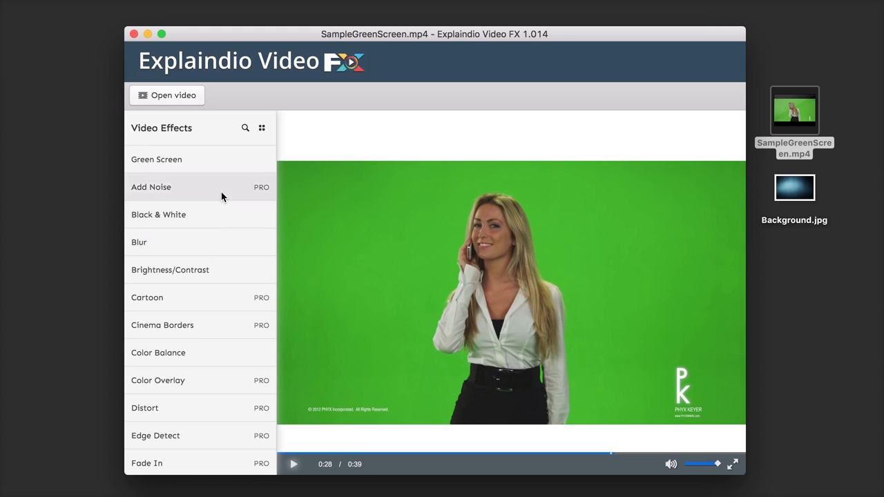
Step: Look through the video effects as thumbnails, and return them to the plain list view
click(263, 130)
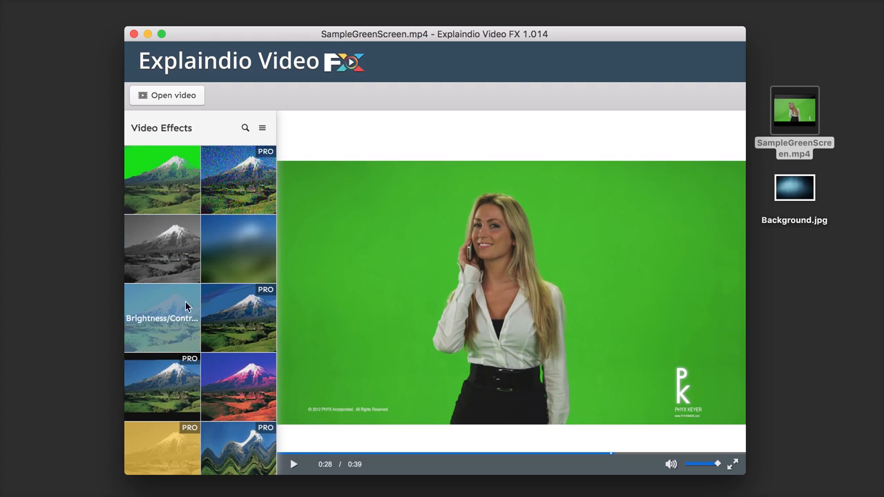
scroll(186, 306, down, 3)
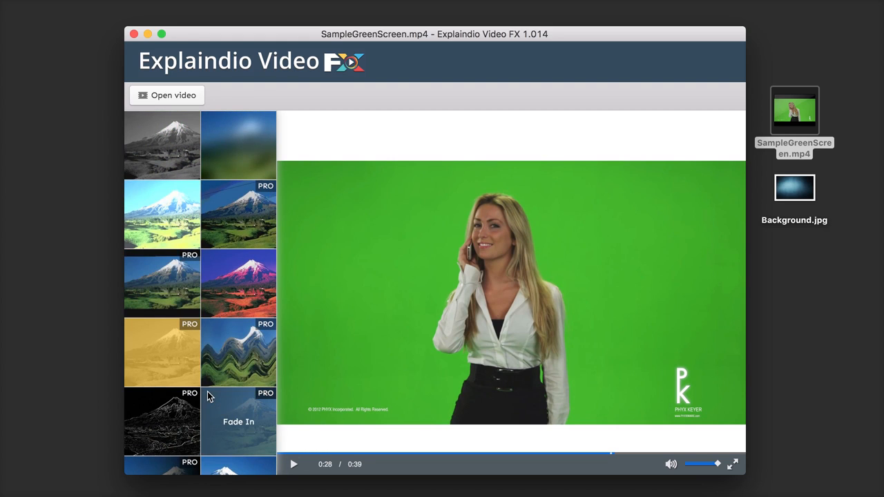
scroll(214, 355, up, 3)
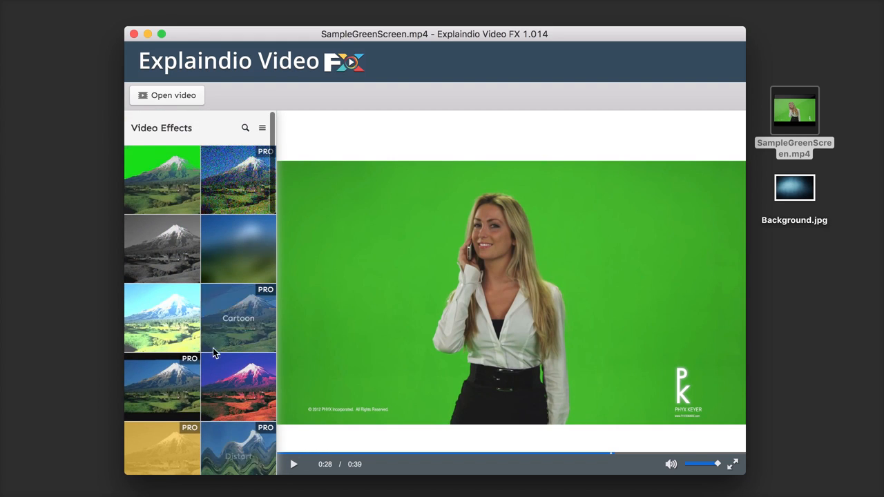
click(262, 132)
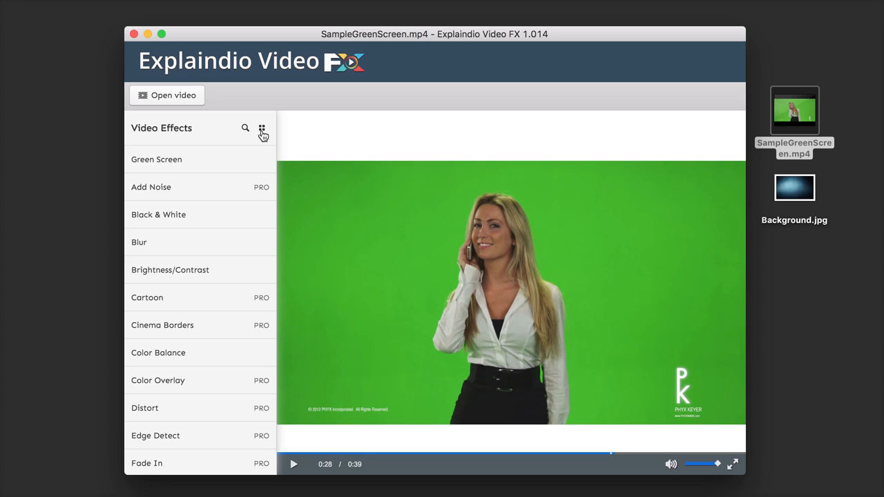
Step: Select the Green Screen effect for the video and review its background, similarity, blend and colour settings
click(252, 156)
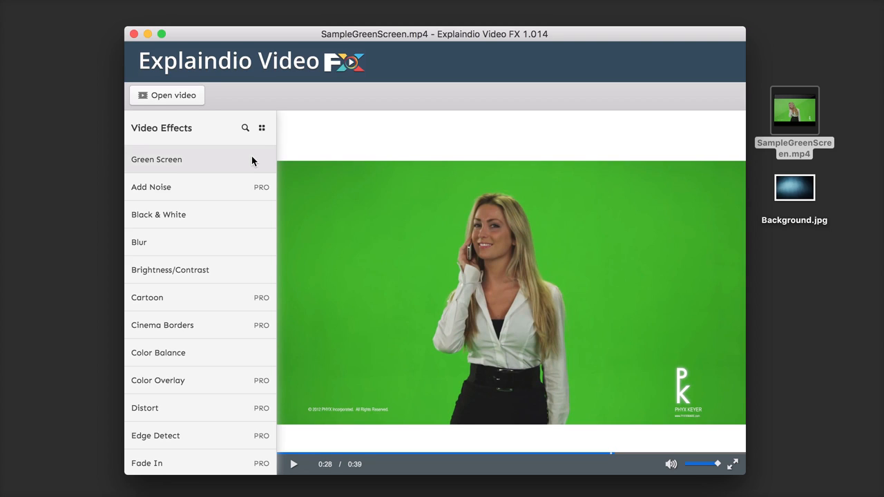
click(179, 158)
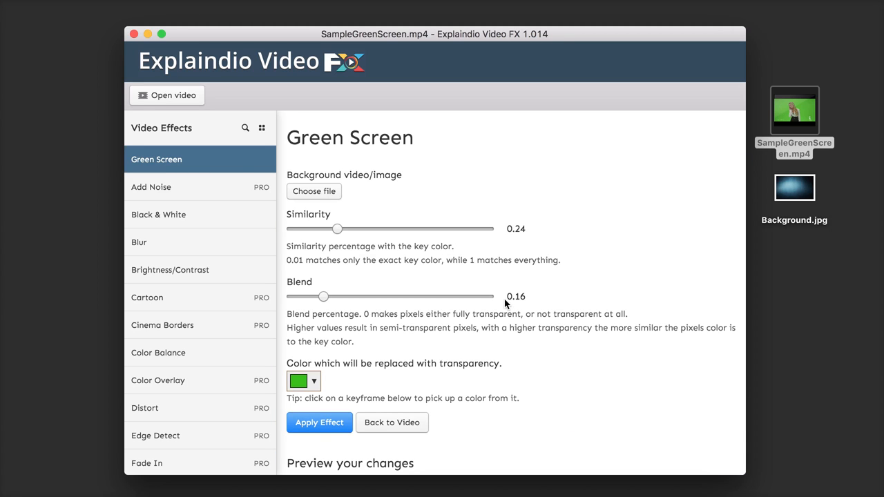
scroll(504, 301, down, 2)
scroll(486, 332, down, 2)
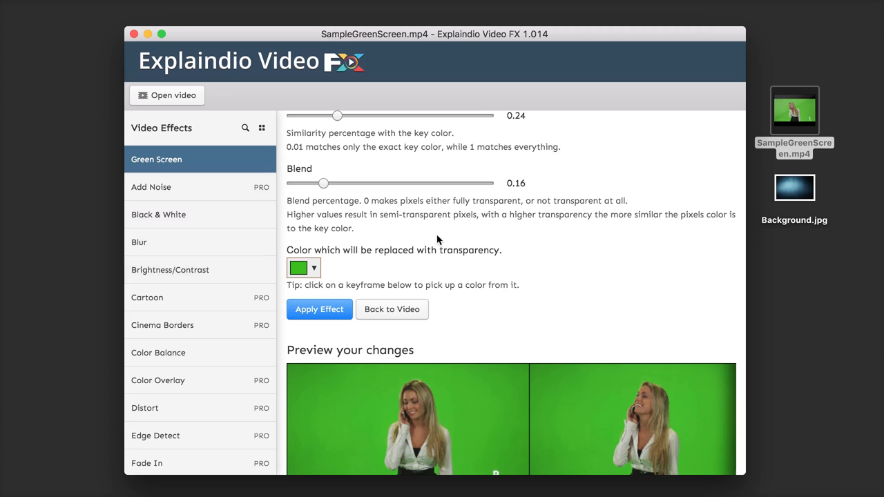
scroll(476, 261, up, 3)
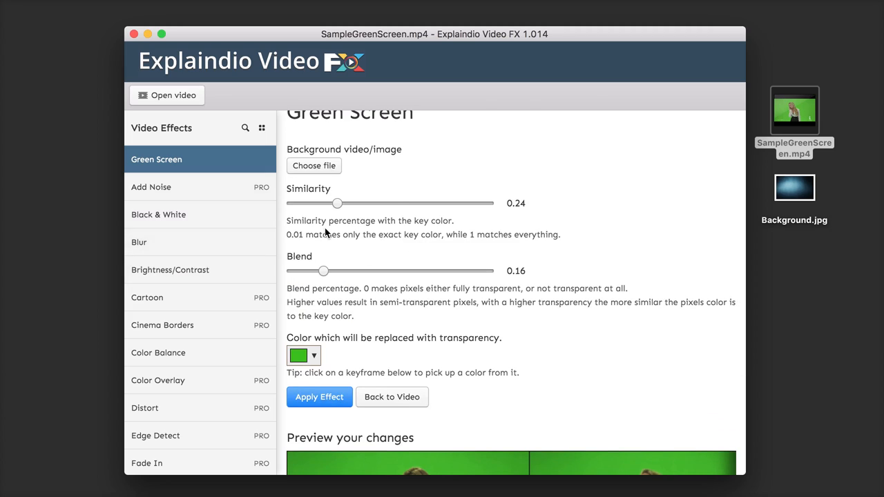
scroll(453, 173, up, 1)
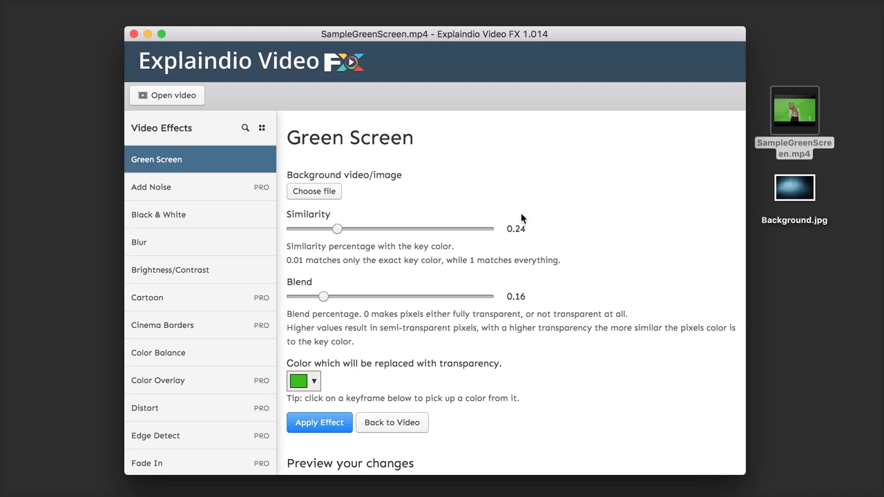
Step: Set Background.jpg from the Desktop folder as the Green Screen effect's background image
click(792, 196)
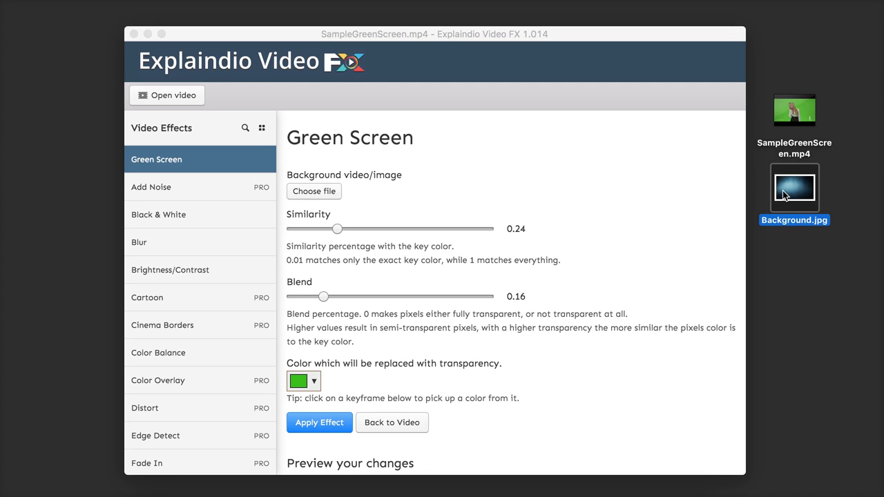
click(317, 192)
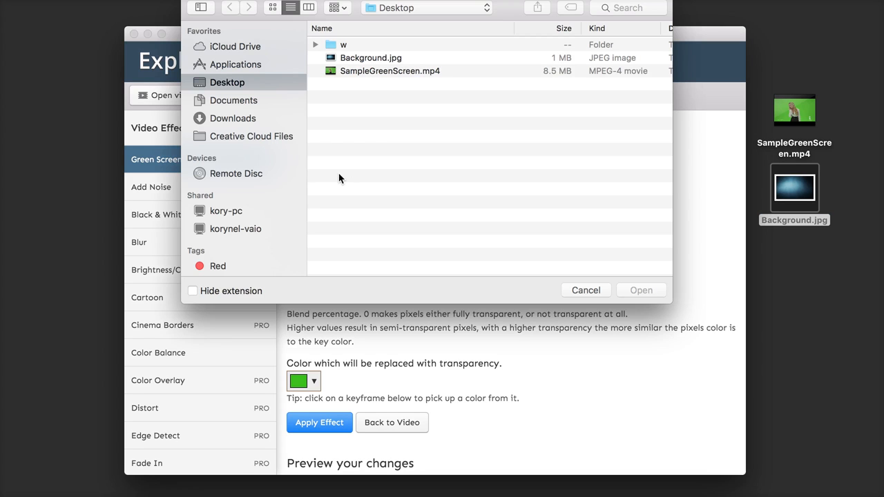
click(402, 58)
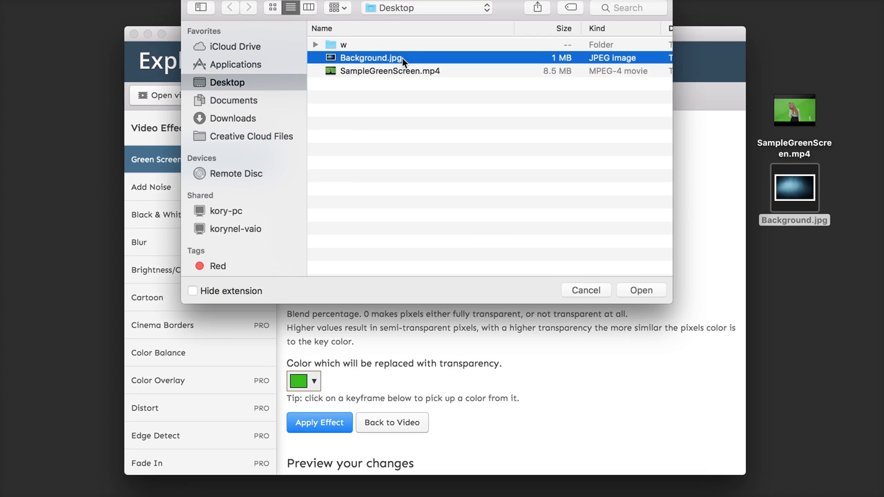
click(635, 292)
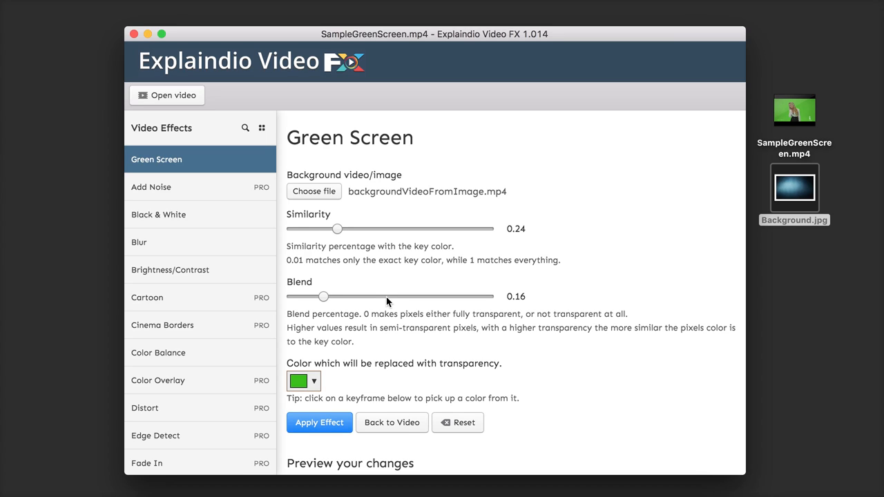
Step: Examine the Green Screen preview frames across the video and check the key colour that is replaced with transparency
scroll(390, 303, down, 2)
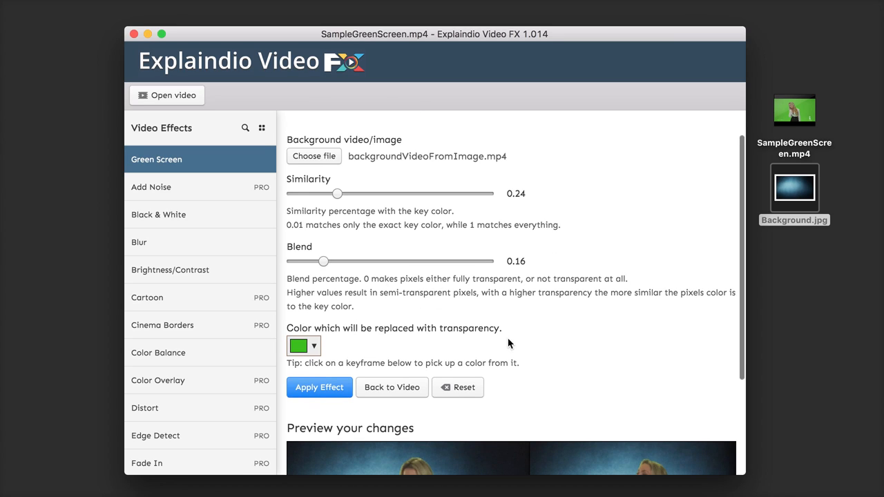
scroll(511, 339, down, 5)
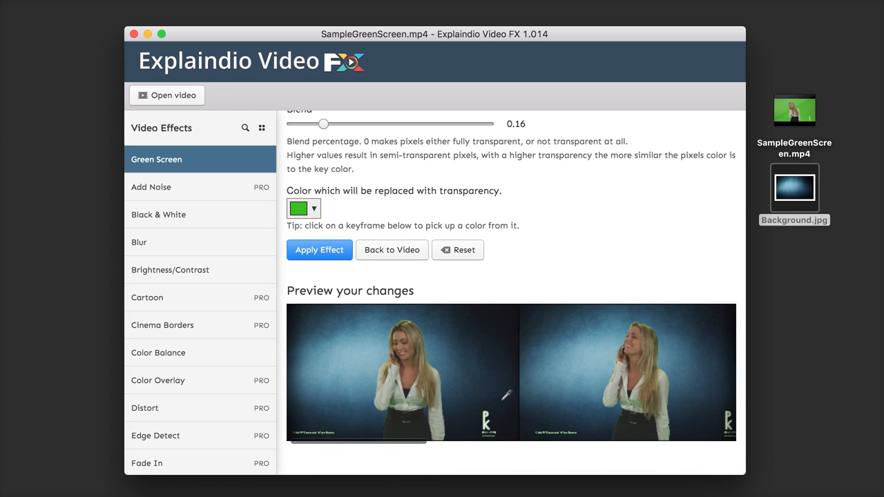
scroll(539, 390, right, 6)
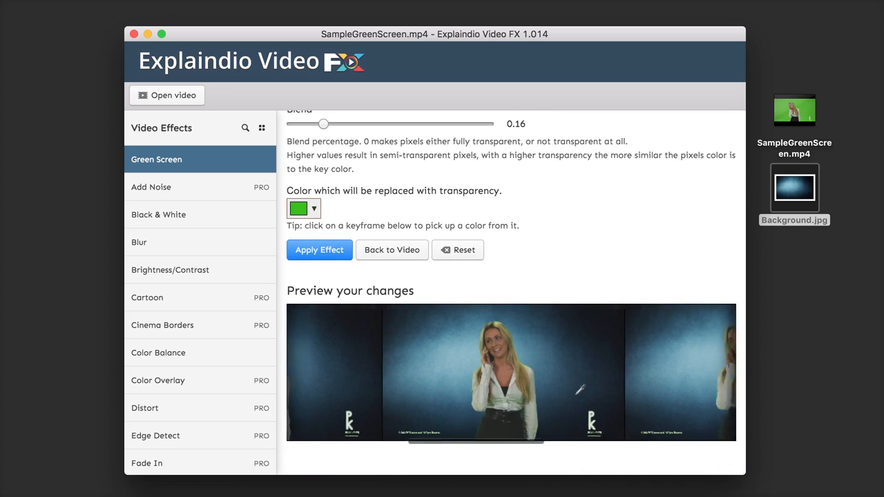
scroll(579, 390, right, 8)
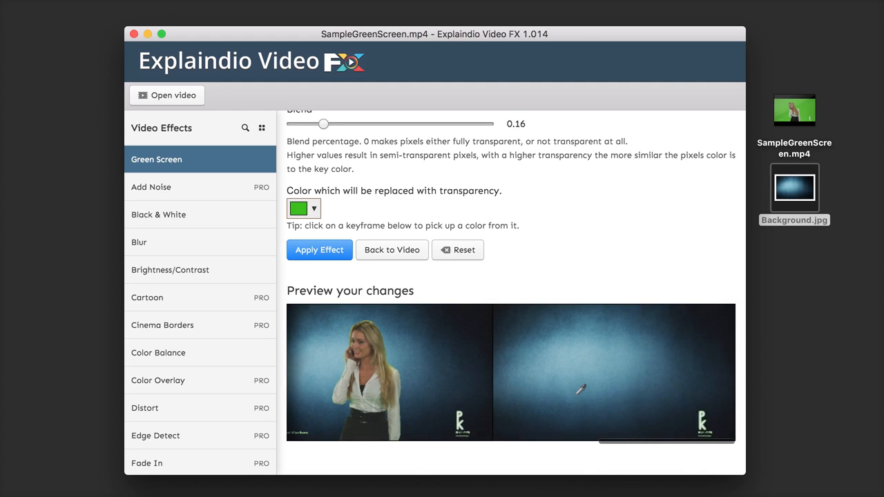
scroll(580, 390, left, 10)
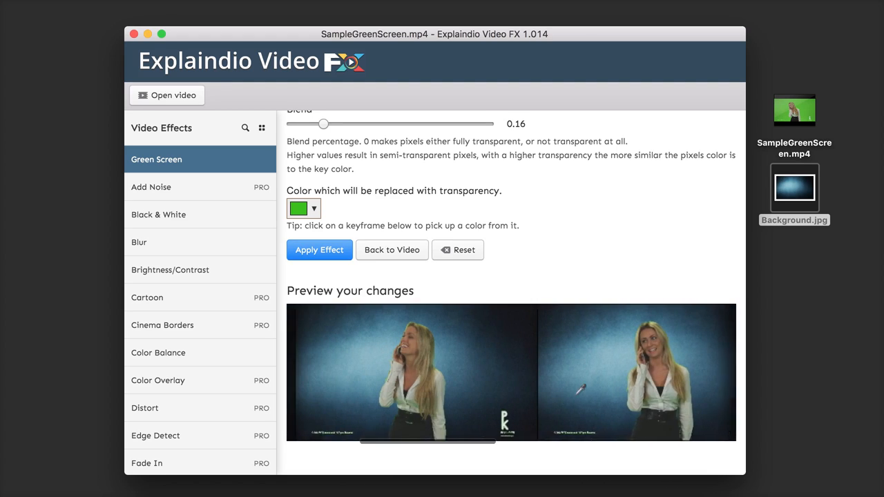
scroll(580, 390, left, 6)
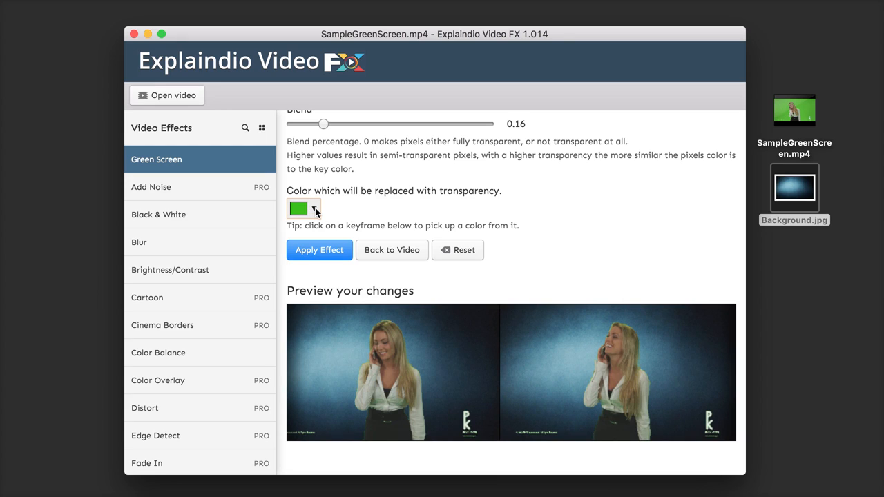
click(314, 210)
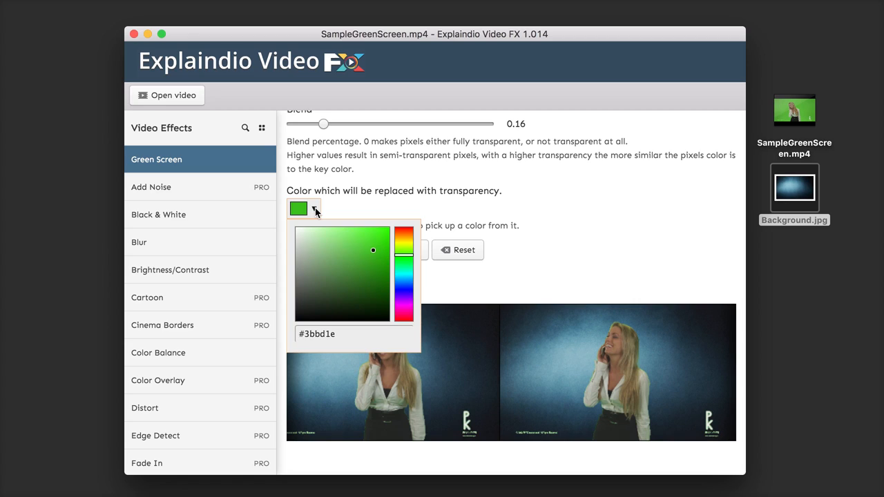
click(314, 210)
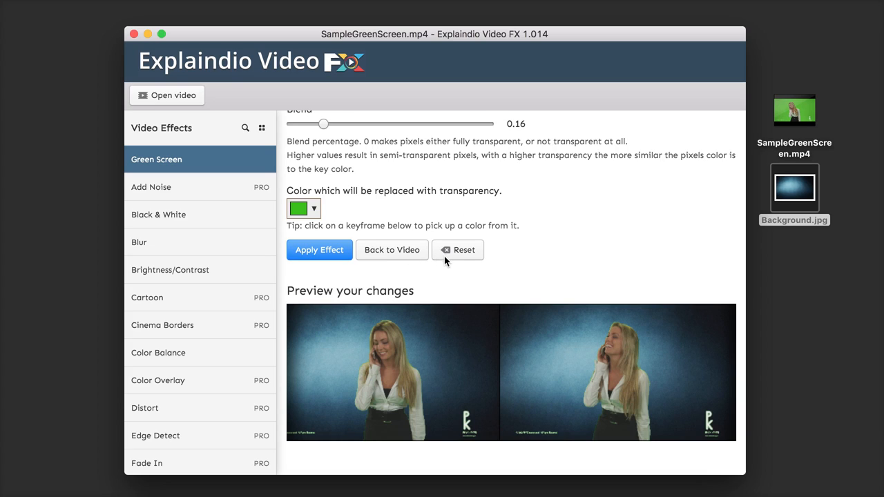
Step: Apply the Green Screen effect to the video and play the result at several points before pausing it near the start
click(315, 252)
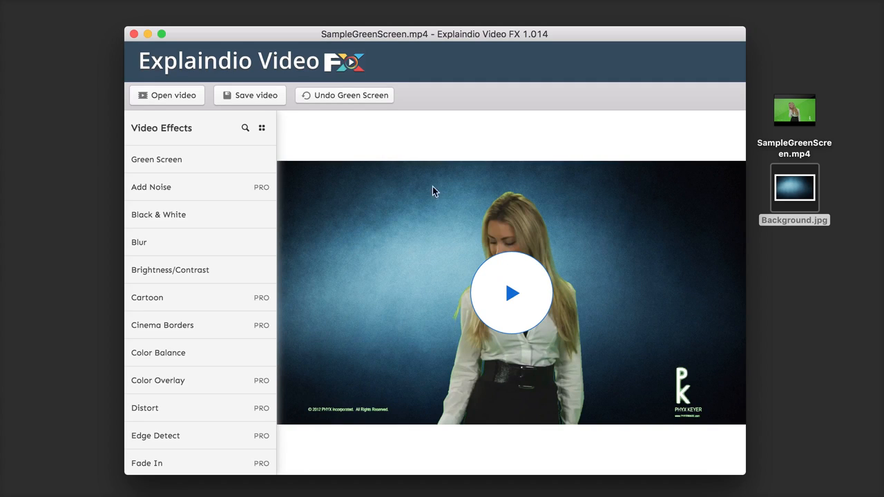
click(515, 305)
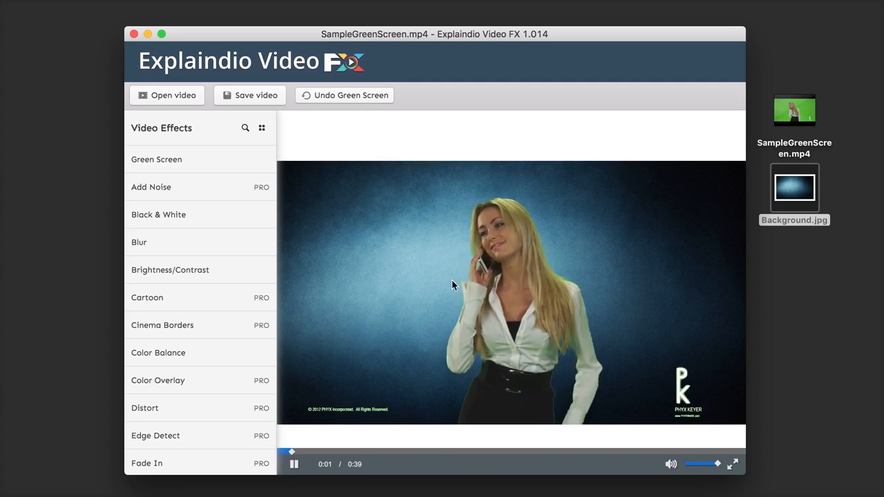
click(444, 451)
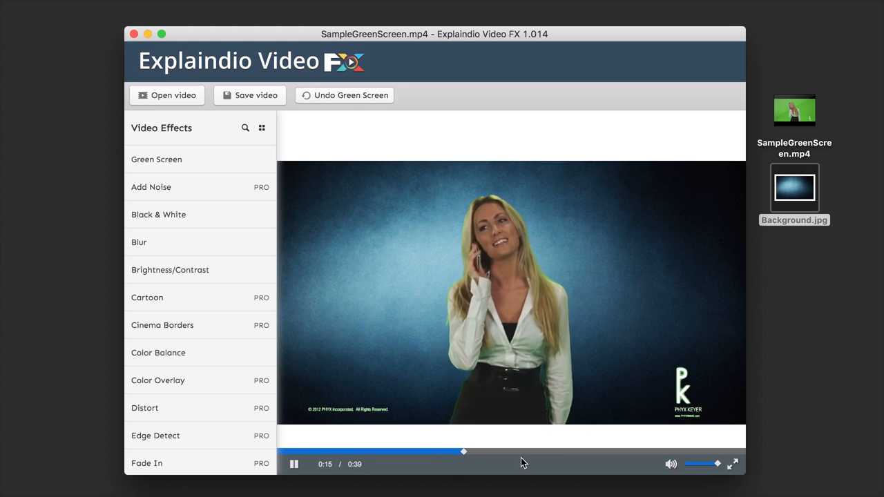
click(565, 452)
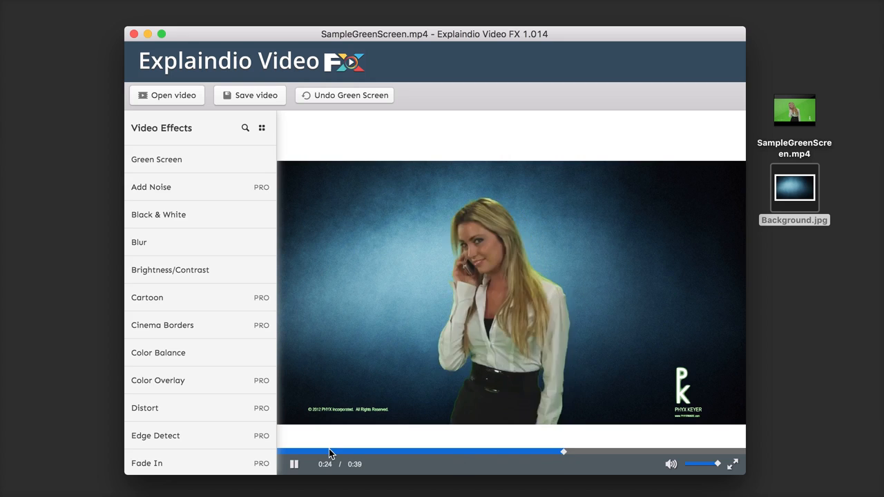
click(285, 452)
click(293, 467)
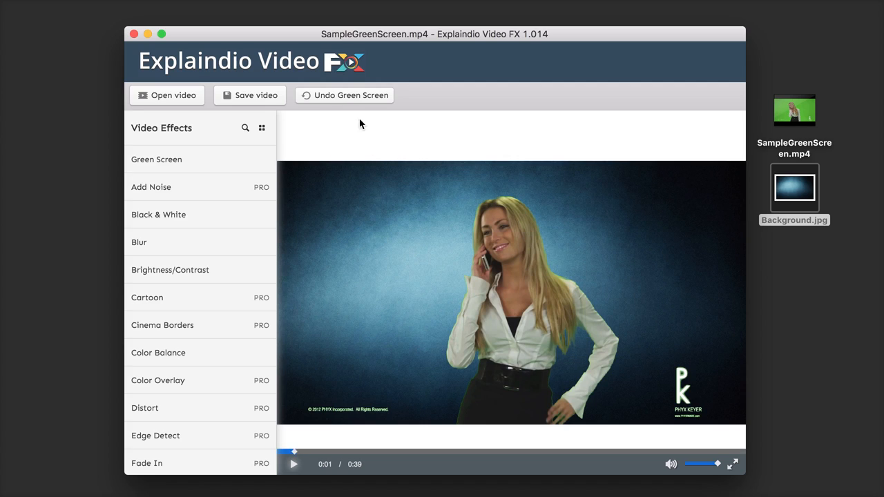
Step: Undo the Green Screen effect and redo it
click(340, 95)
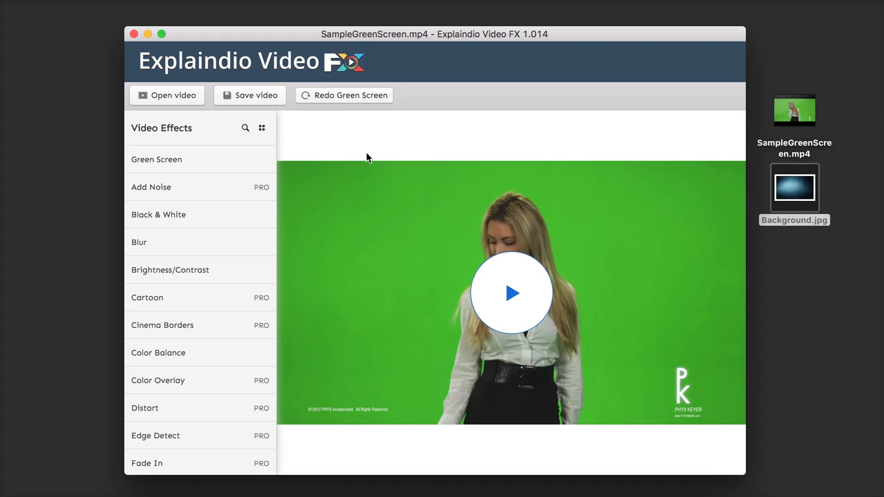
click(341, 94)
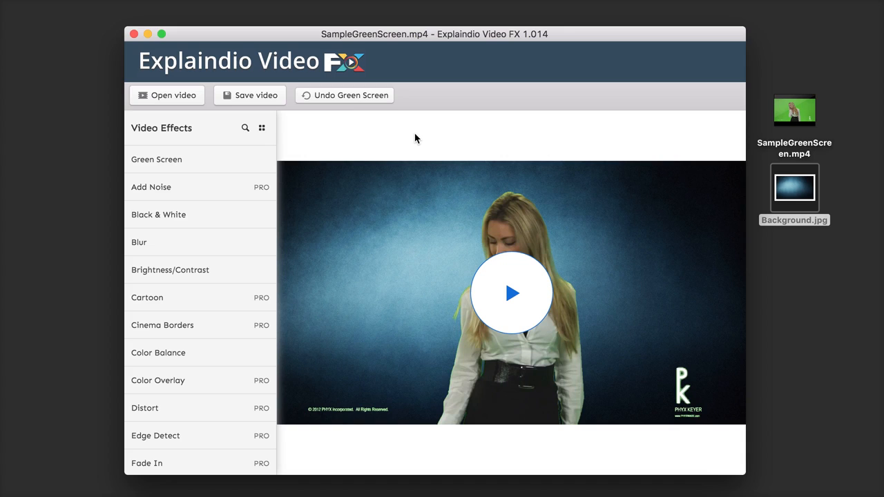
Step: Preview the Black & White effect across the video's frames and return to the video without applying it
click(206, 215)
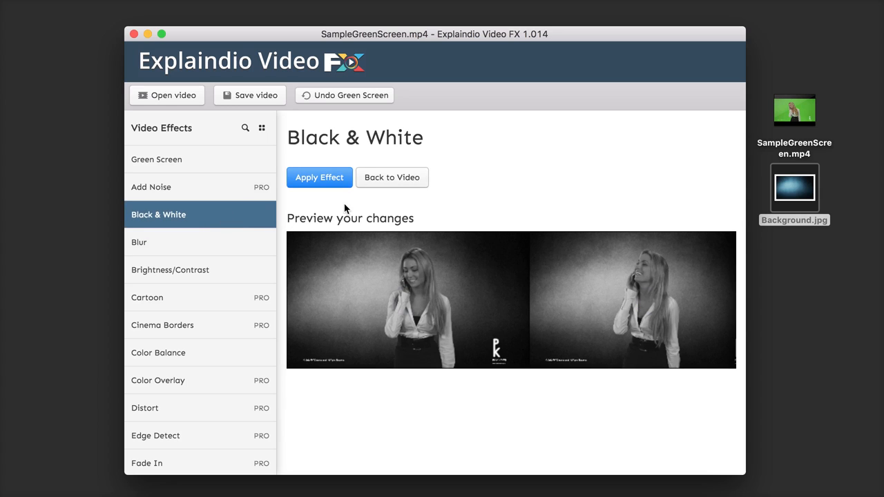
scroll(519, 307, right, 5)
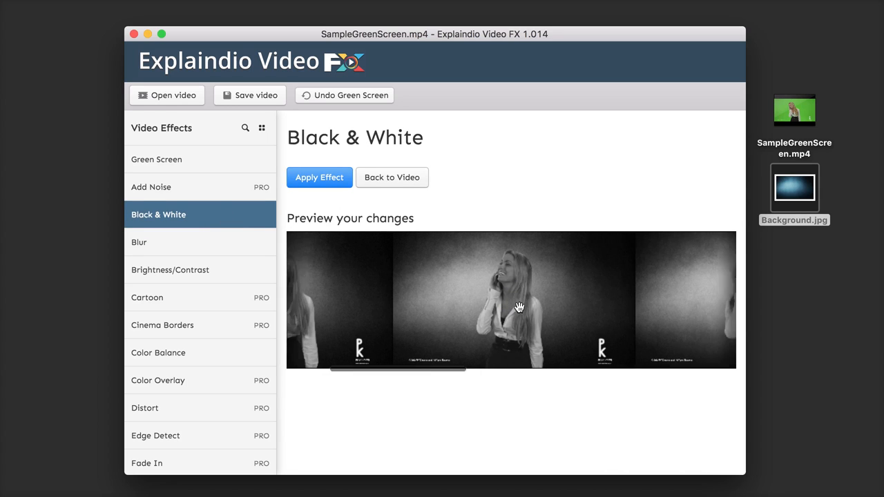
scroll(519, 306, left, 5)
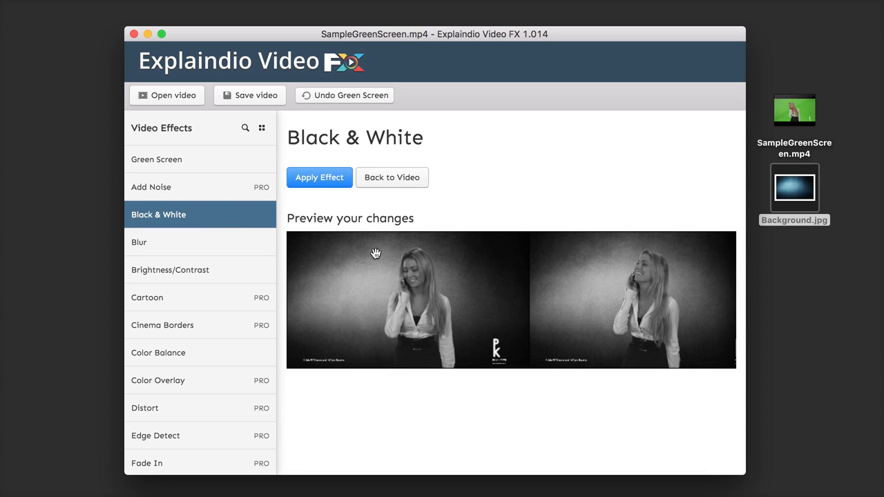
click(397, 181)
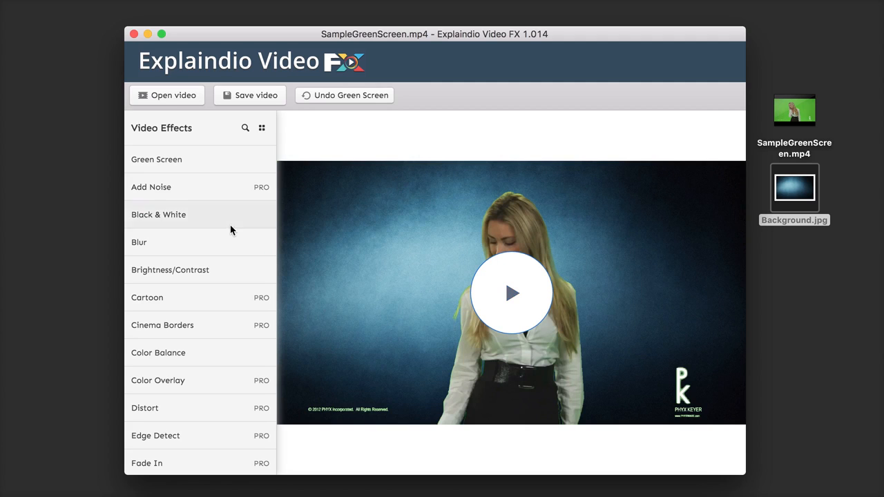
Step: Try the Blur effect with power 24 and radius 36 in the preview, and leave it without applying
click(193, 249)
scroll(490, 290, down, 1)
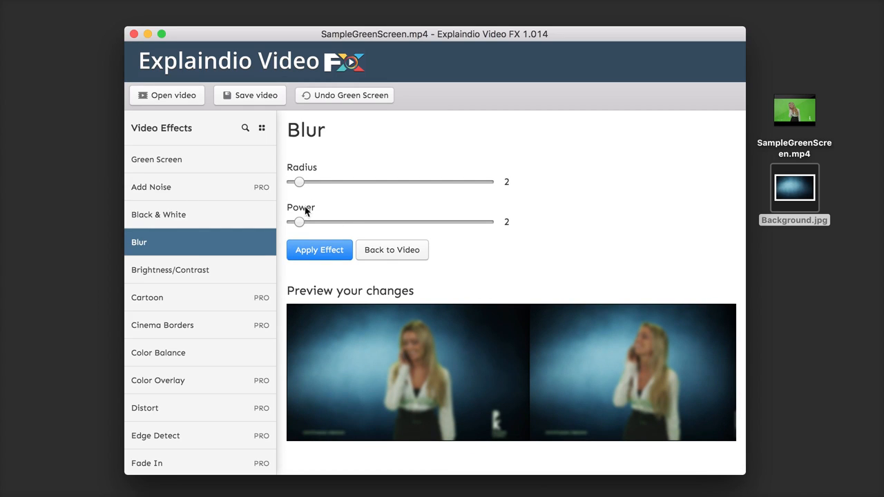
drag(299, 220, 386, 221)
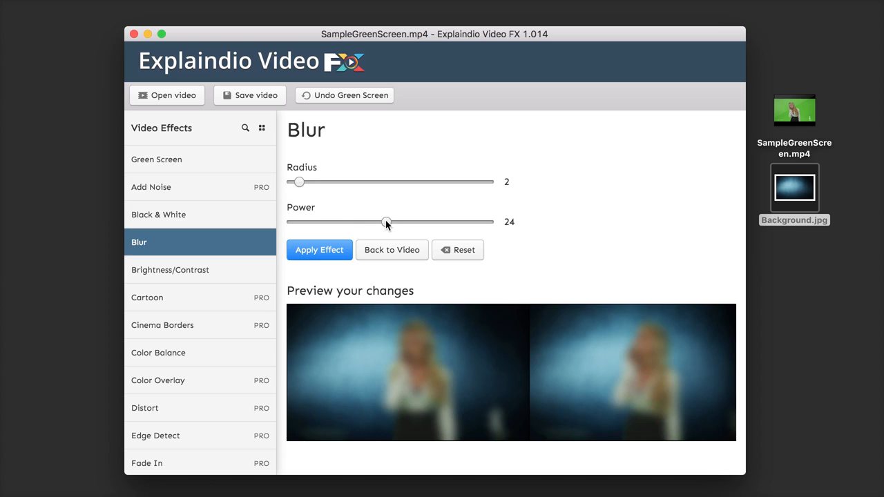
drag(302, 179, 433, 185)
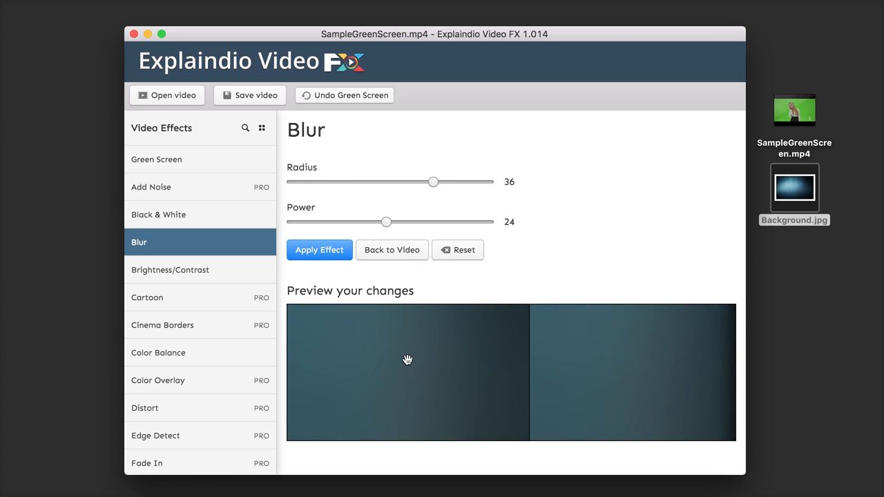
click(236, 243)
Step: Preview the Sharpen effect at strength 2.5 across the video's frames and apply it to the video
scroll(220, 283, down, 6)
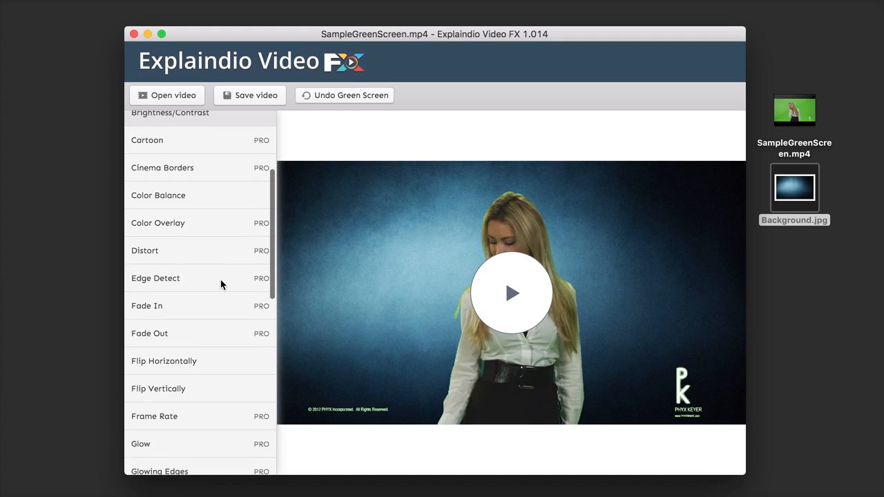
scroll(220, 284, down, 6)
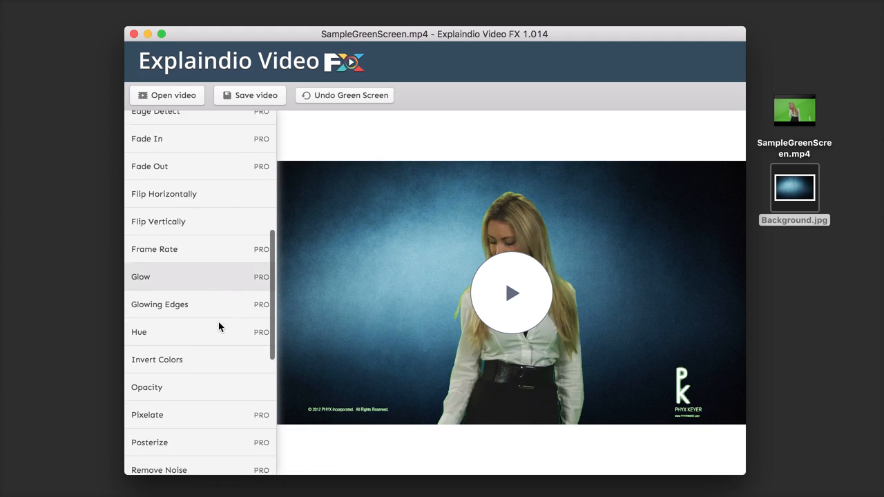
scroll(218, 323, down, 1)
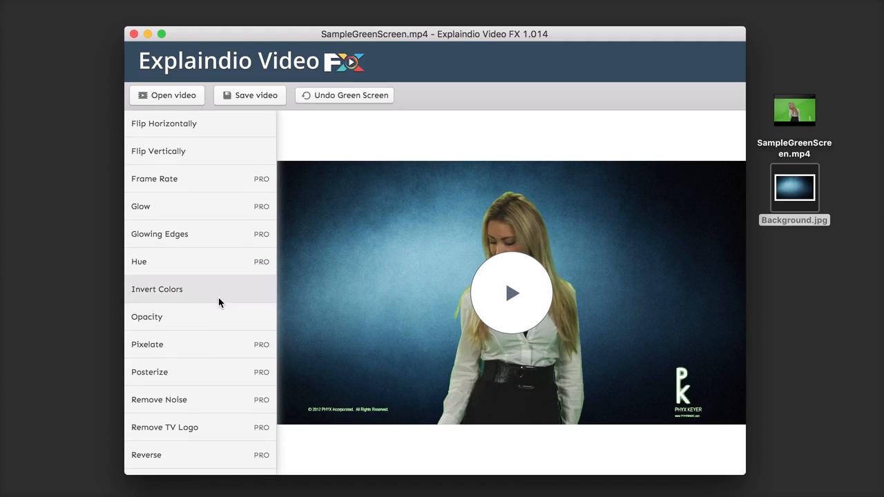
scroll(218, 298, down, 1)
scroll(219, 329, down, 2)
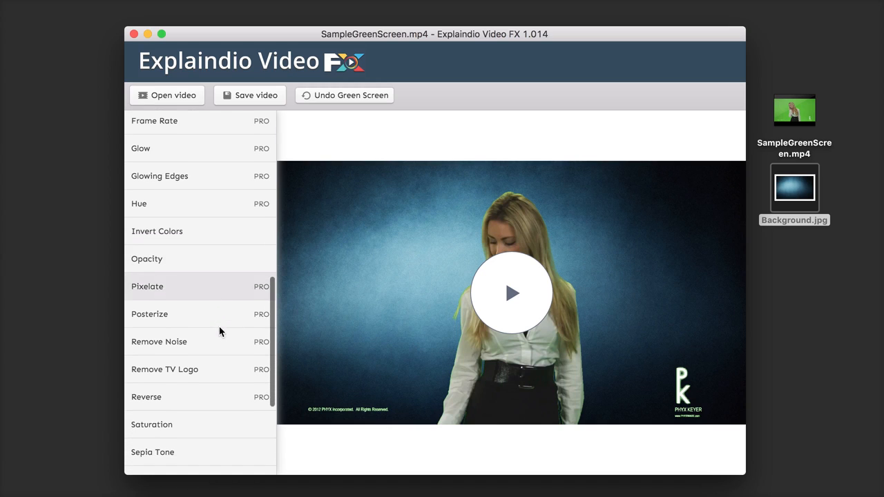
scroll(219, 338, down, 2)
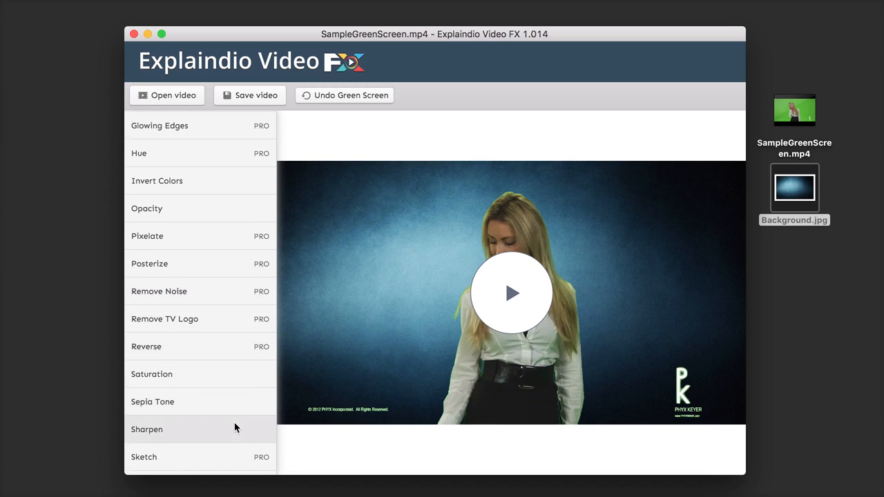
scroll(234, 424, down, 1)
click(177, 400)
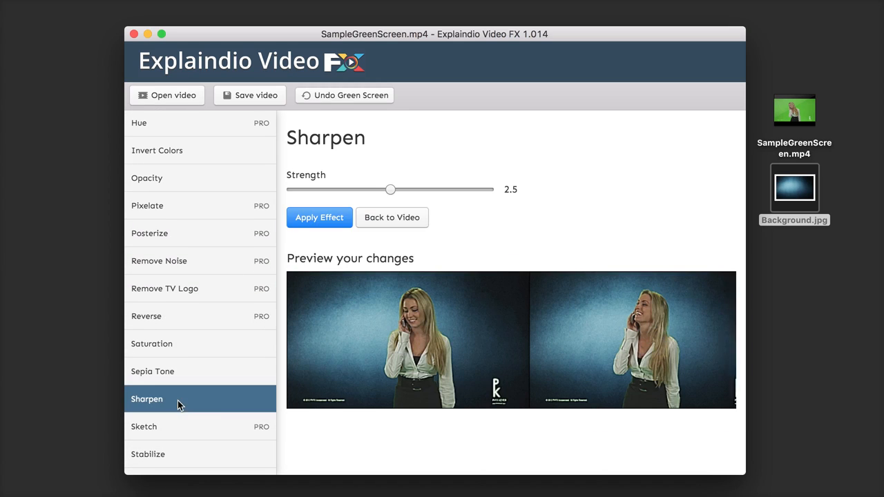
scroll(496, 378, right, 5)
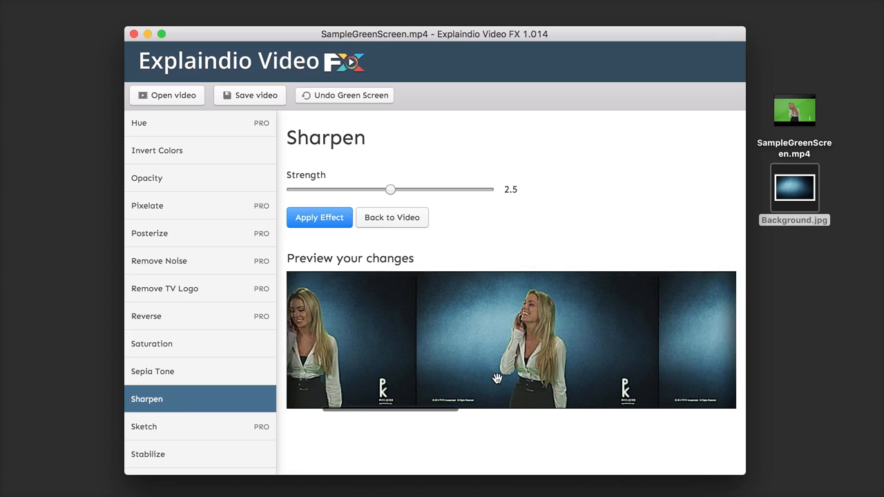
scroll(495, 377, left, 2)
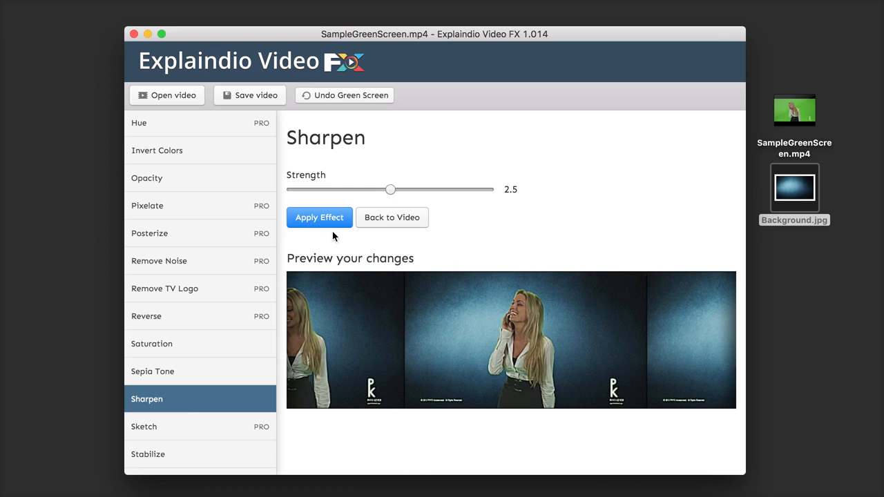
click(312, 213)
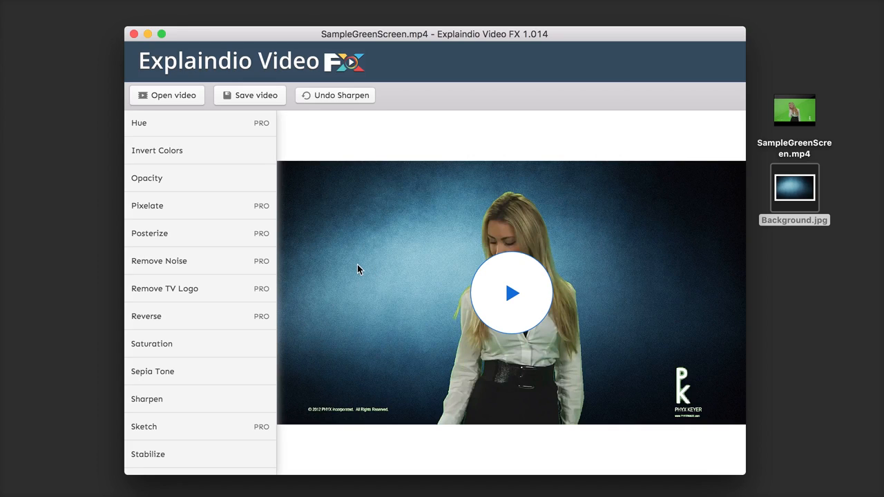
Step: Undo the Sharpen and Green Screen effects, and redo both in order
click(341, 96)
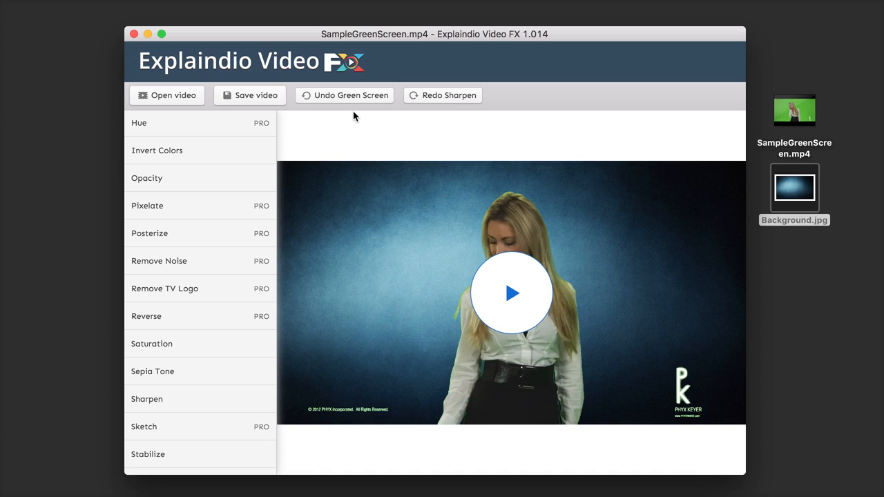
click(345, 95)
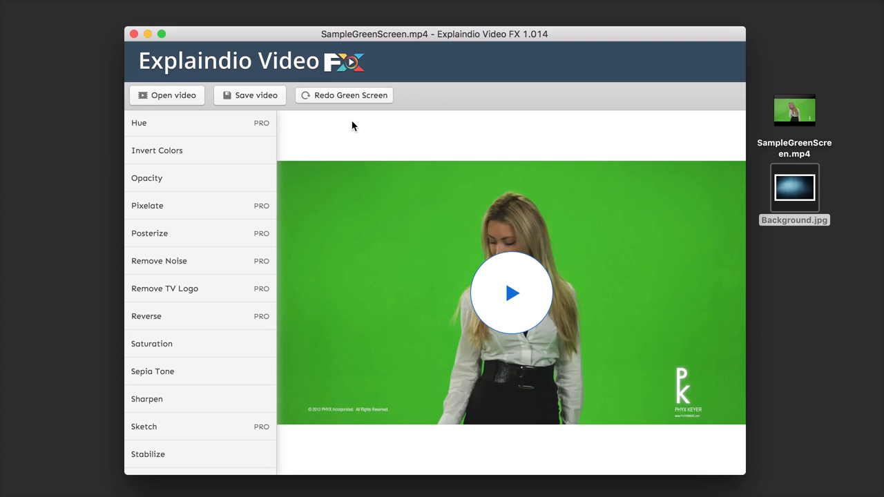
click(356, 100)
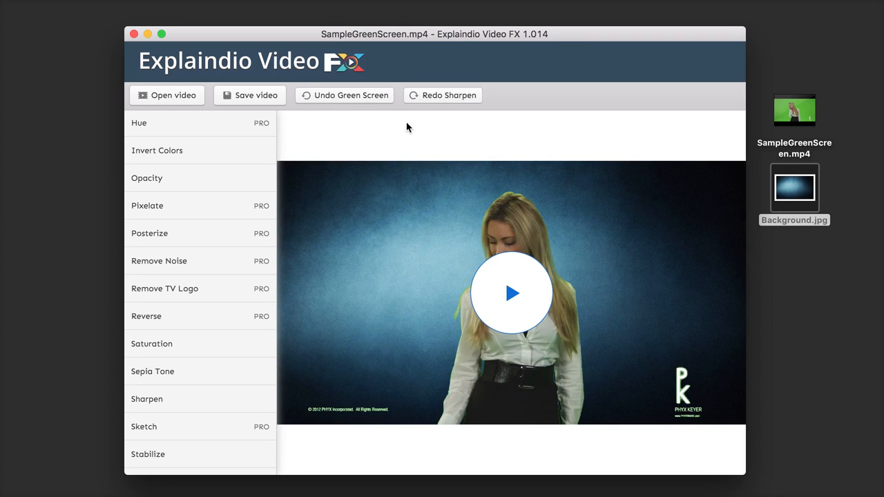
click(438, 96)
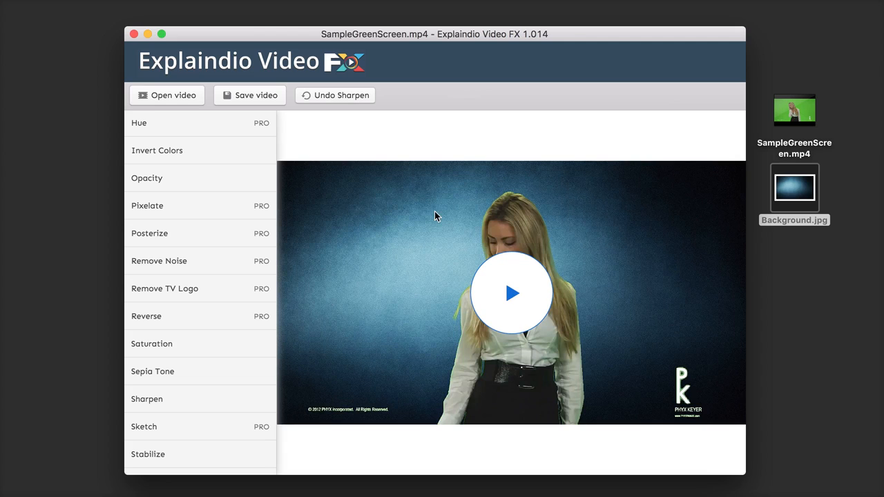
Step: Play the sharpened video, pause it, and look through the remaining effects in the list
click(511, 293)
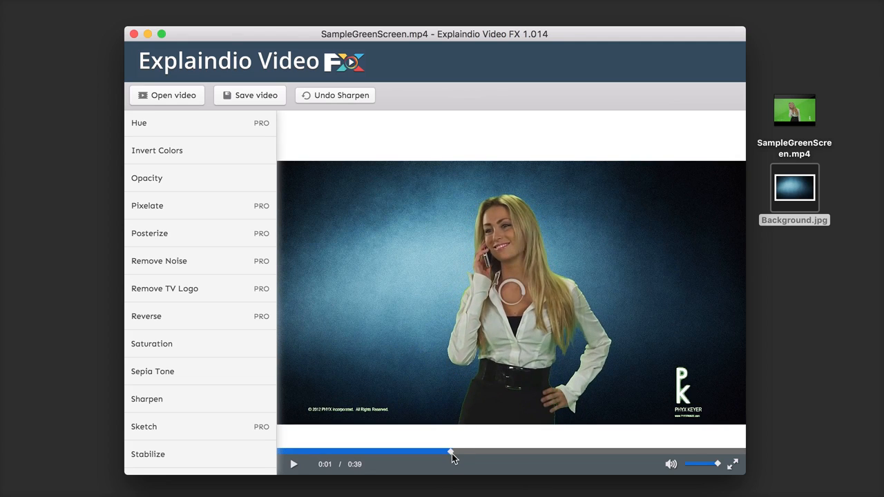
click(294, 465)
scroll(217, 355, down, 5)
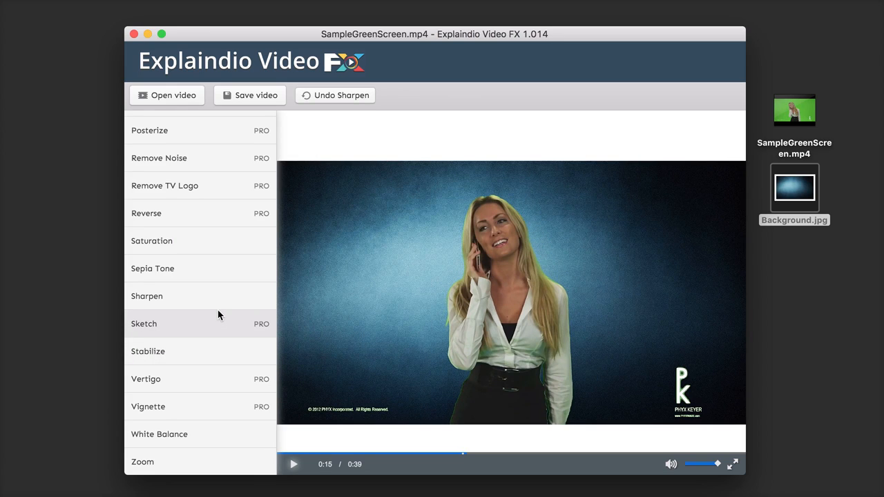
Step: Save the edited video to the Desktop as TestVideo
click(257, 96)
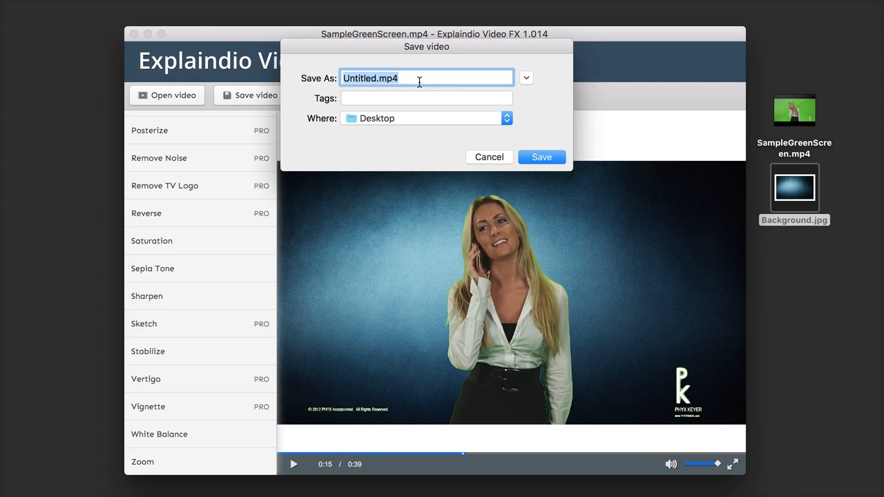
text(TestVideo)
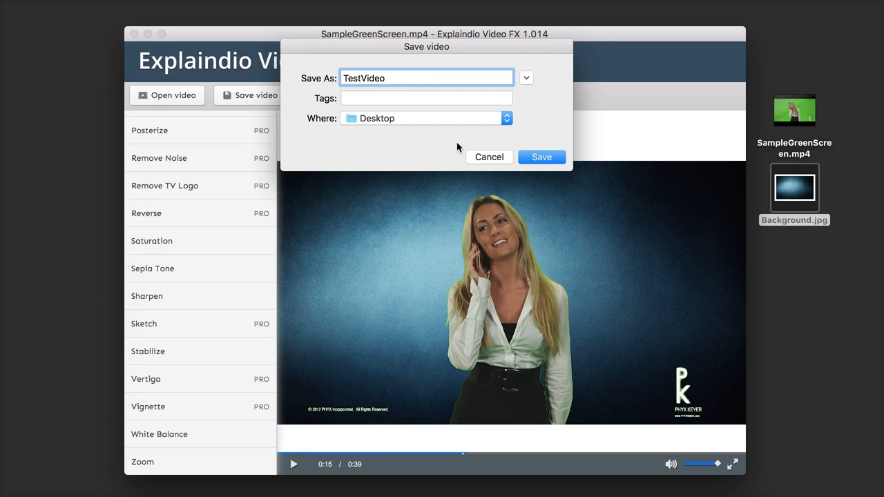
click(527, 156)
Step: Open TestVideo.mp4 from the desktop, play it at several points to check the result, and close the player
click(799, 345)
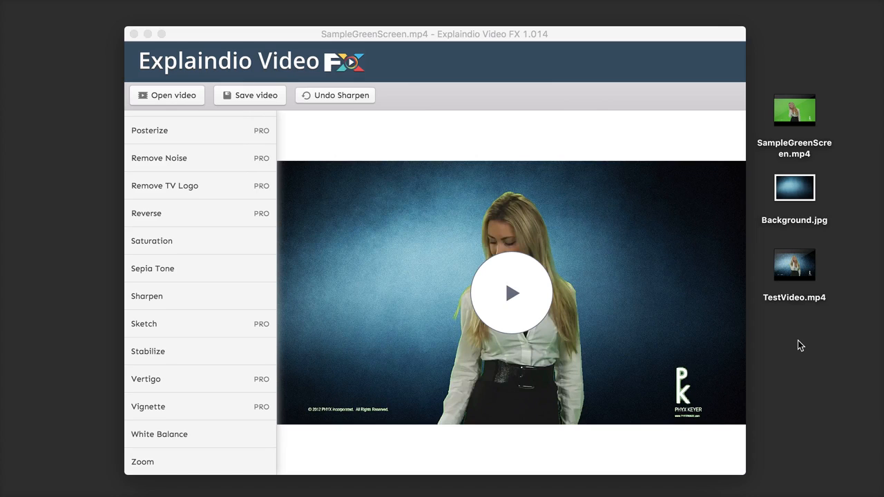
click(809, 263)
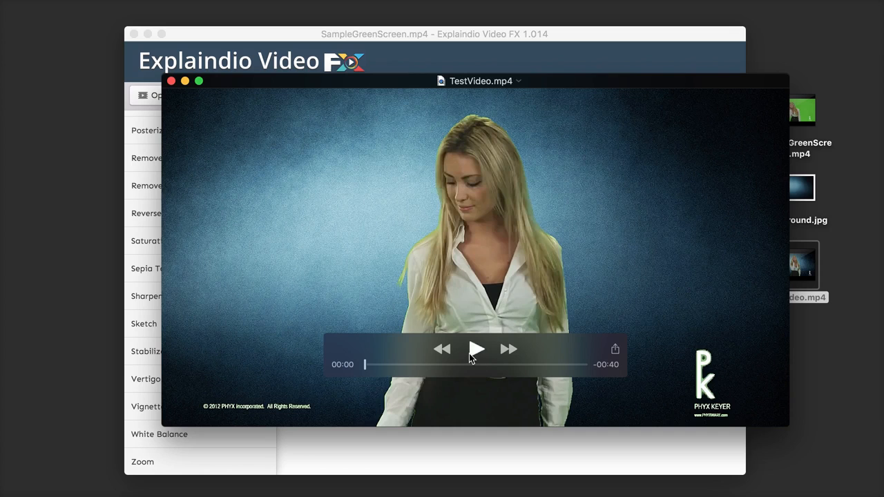
click(469, 354)
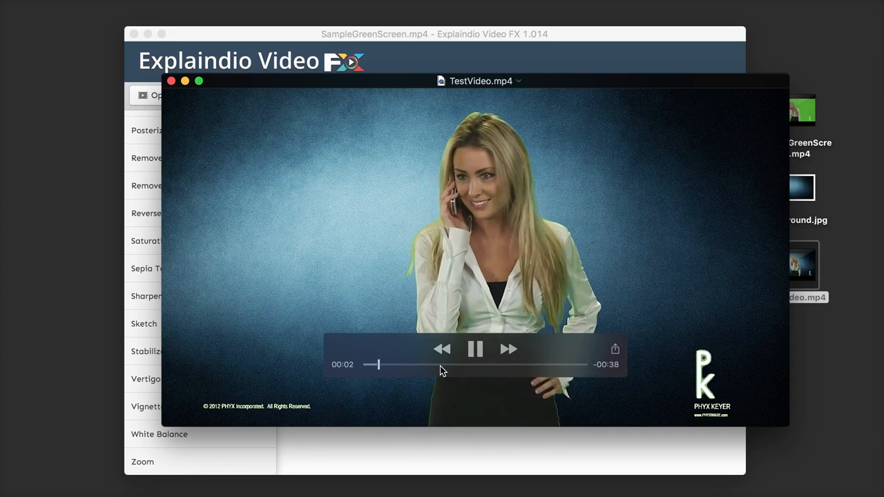
click(439, 364)
click(518, 365)
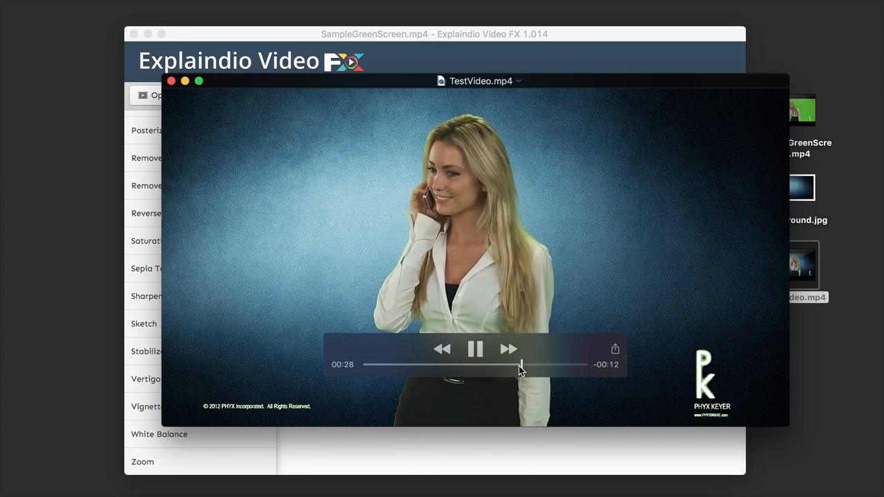
key(super+w)
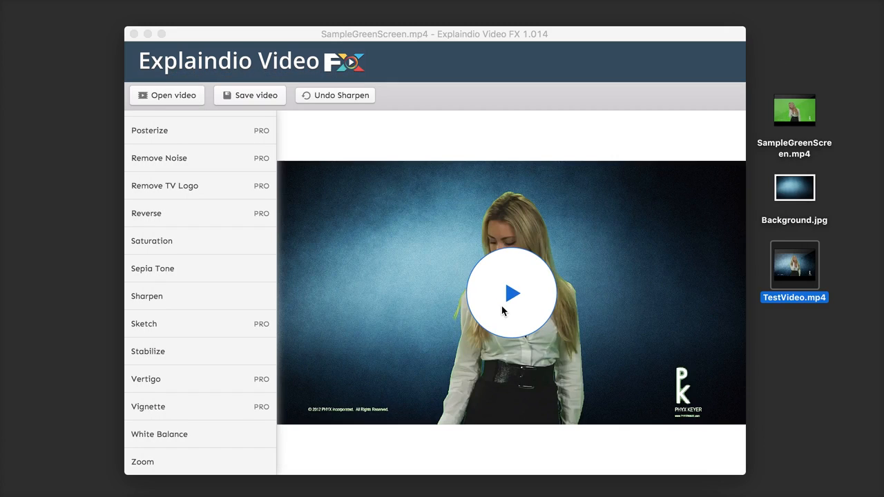